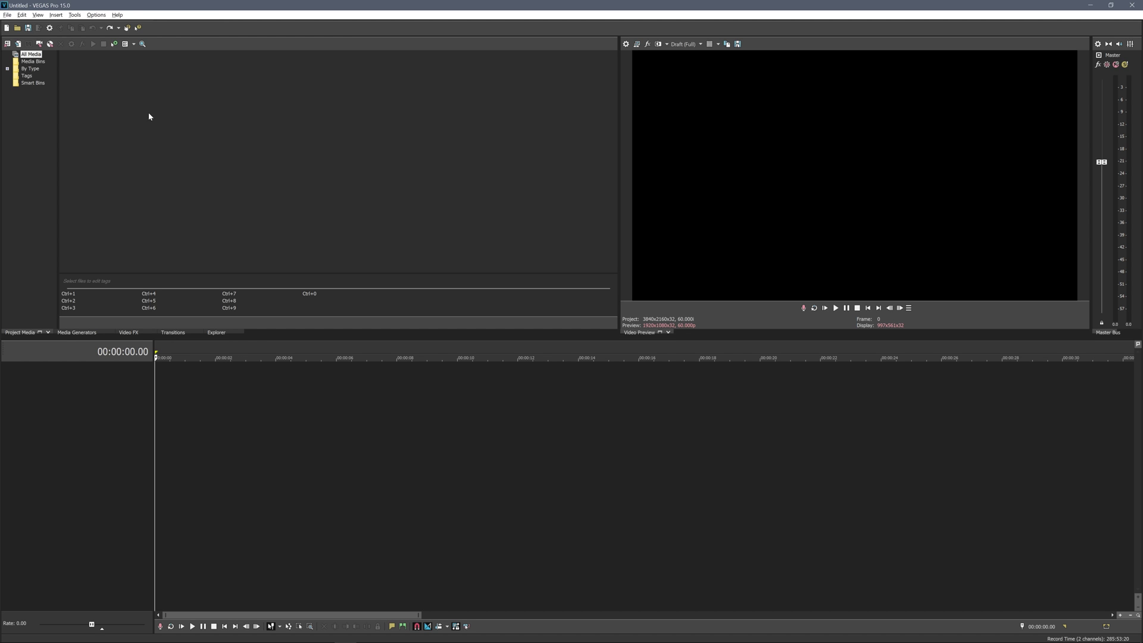
# Start a new project and verify width 3840, height 2160 and frame rate 60.000
pyautogui.click(7, 14)
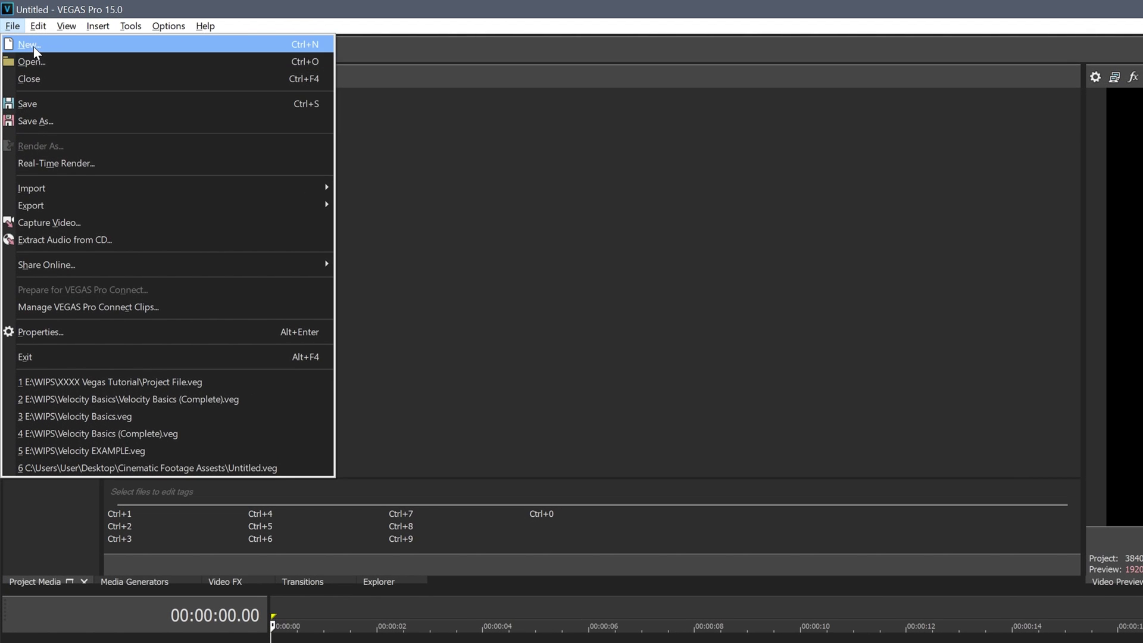
pyautogui.click(21, 29)
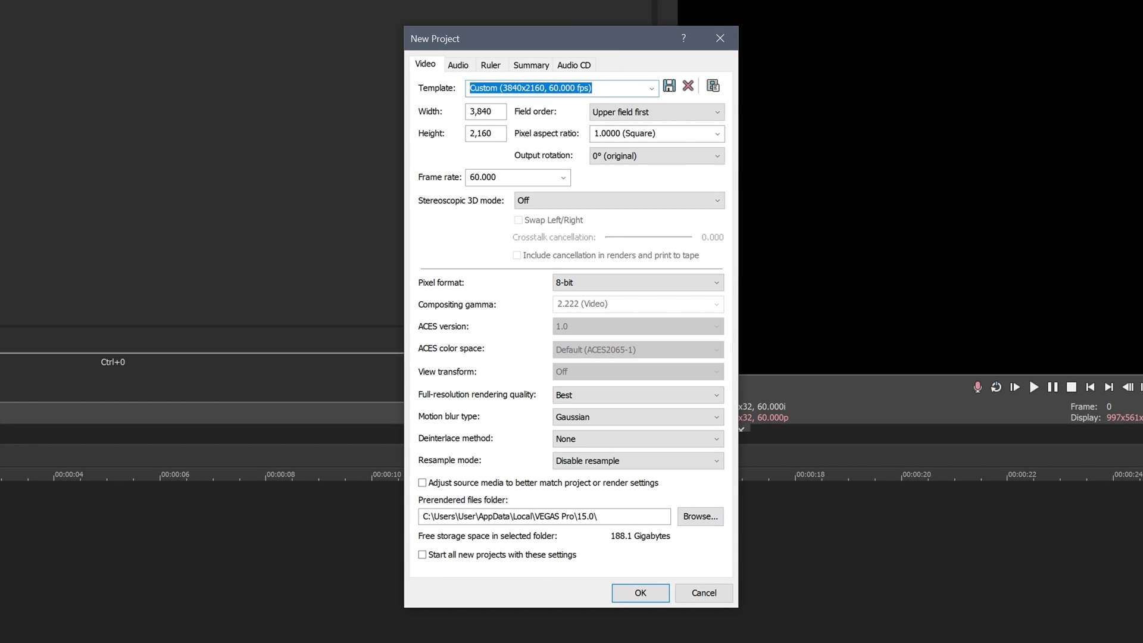
pyautogui.doubleClick(481, 111)
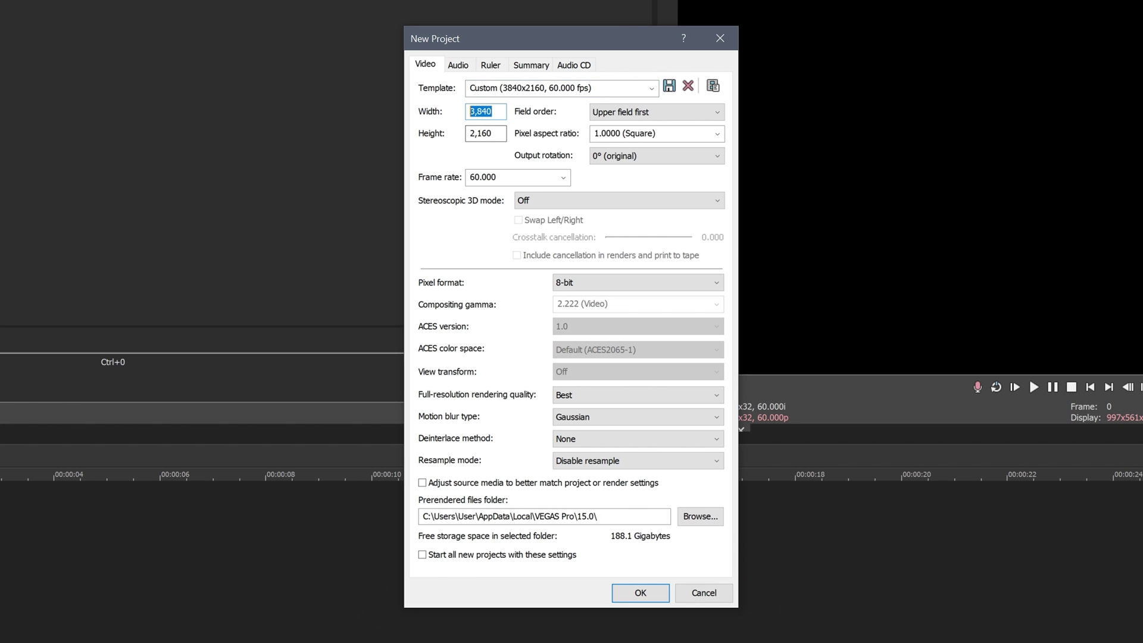
pyautogui.doubleClick(469, 134)
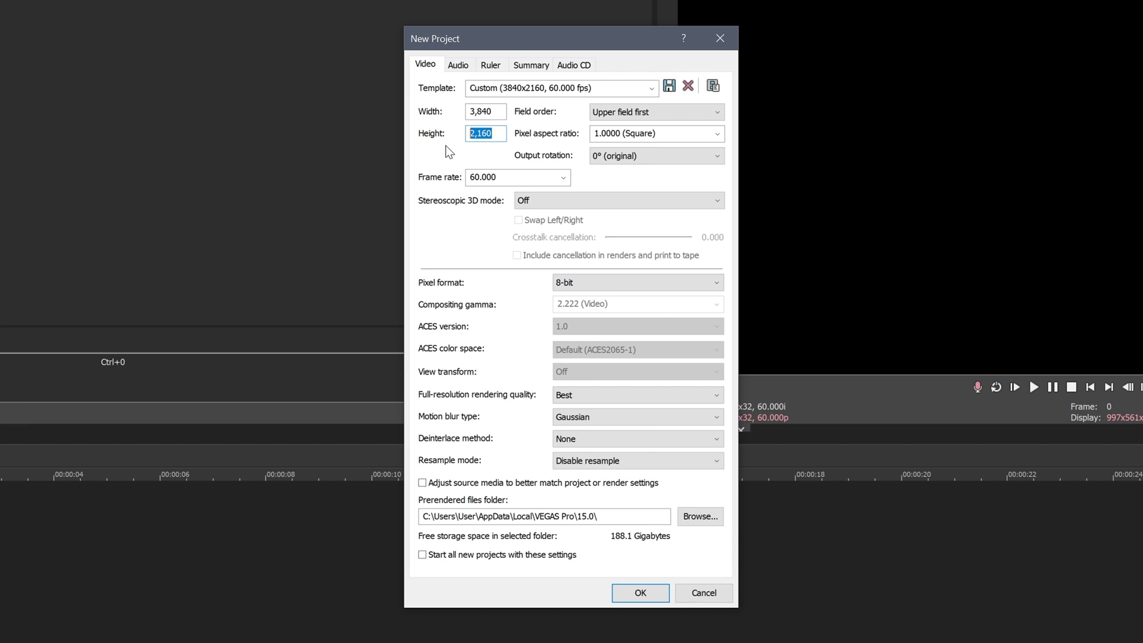
pyautogui.doubleClick(483, 177)
# Keep the 8-bit pixel format and set Resample mode to Disable resample
pyautogui.click(579, 283)
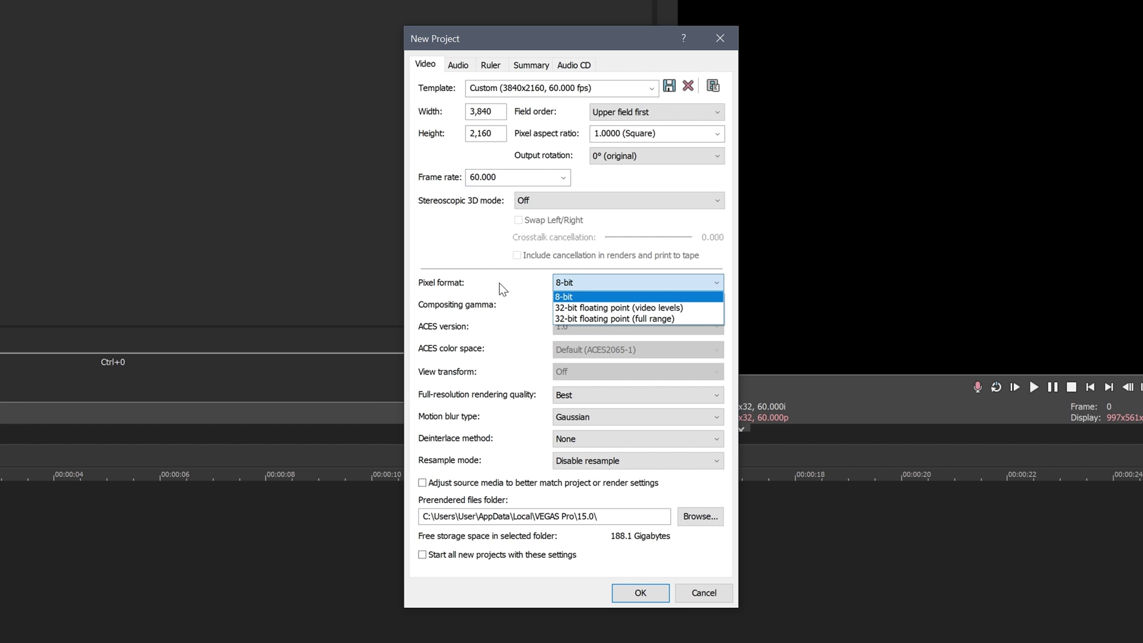
pyautogui.click(558, 298)
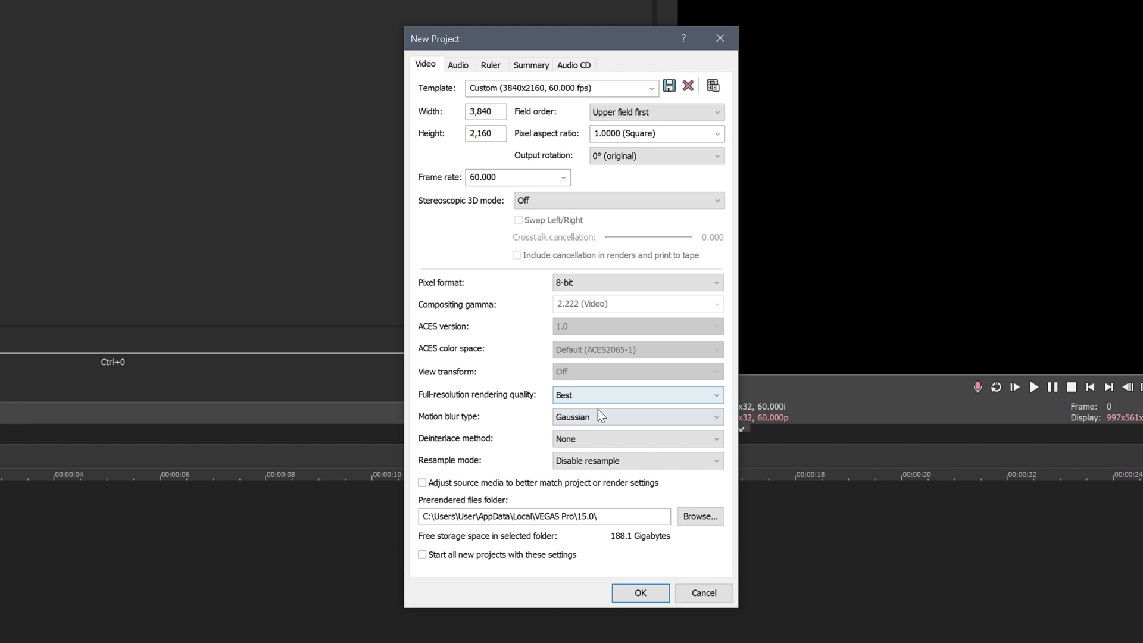
pyautogui.click(590, 459)
pyautogui.click(564, 497)
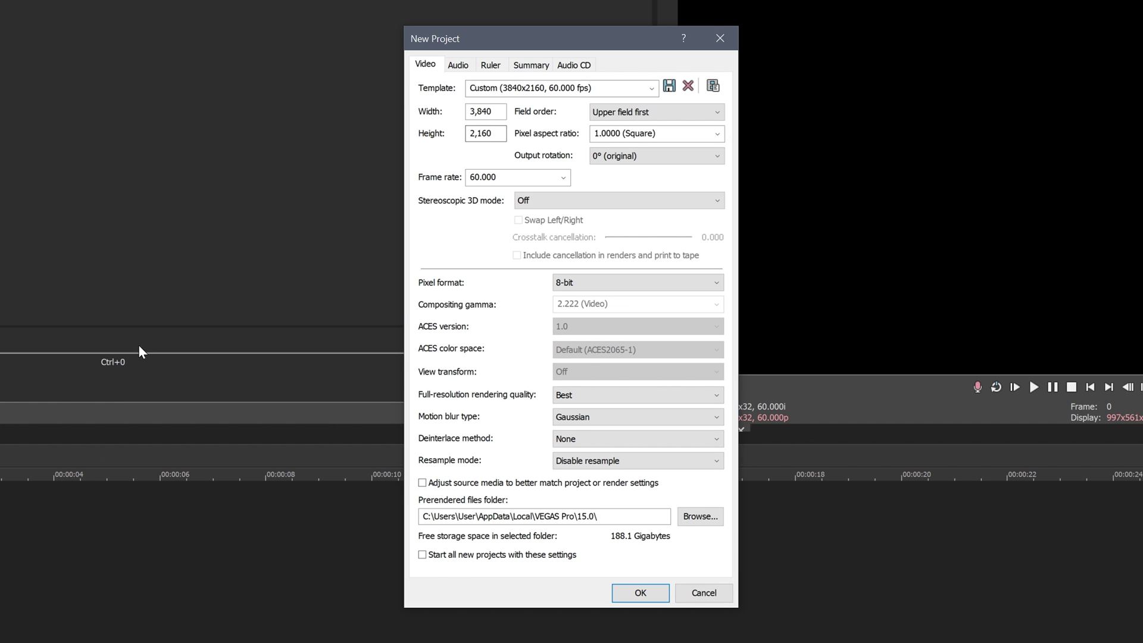
# Use these settings for all new projects, save them as template 'YT 4k 60fps', and confirm
pyautogui.click(422, 555)
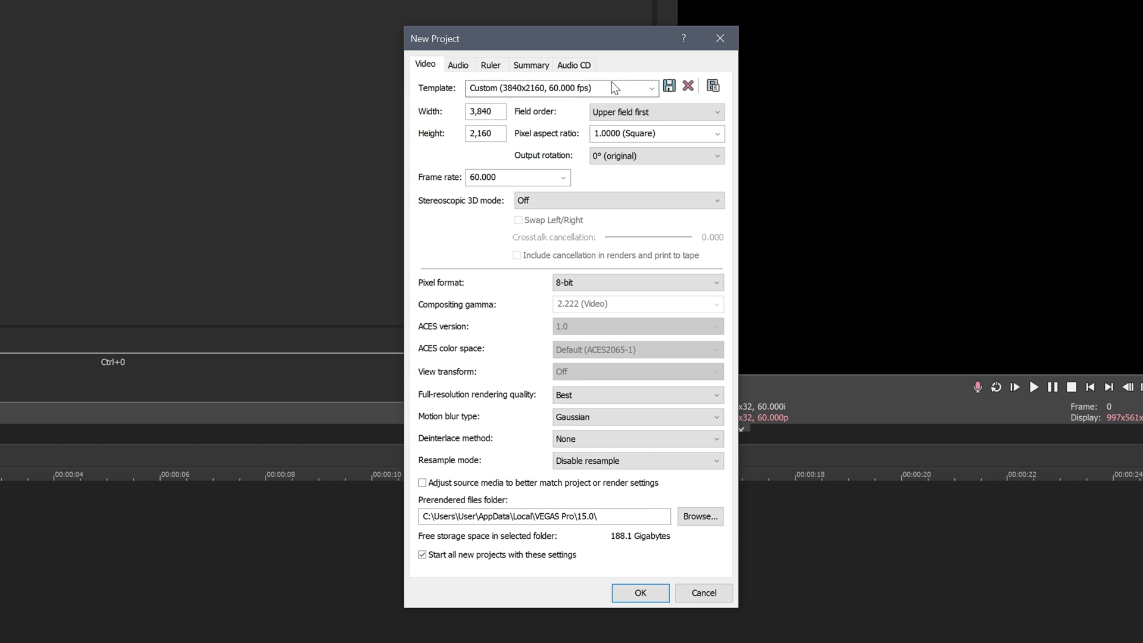
pyautogui.press('Tab')
pyautogui.press('Tab')
pyautogui.press('Tab')
pyautogui.write('YT 4')
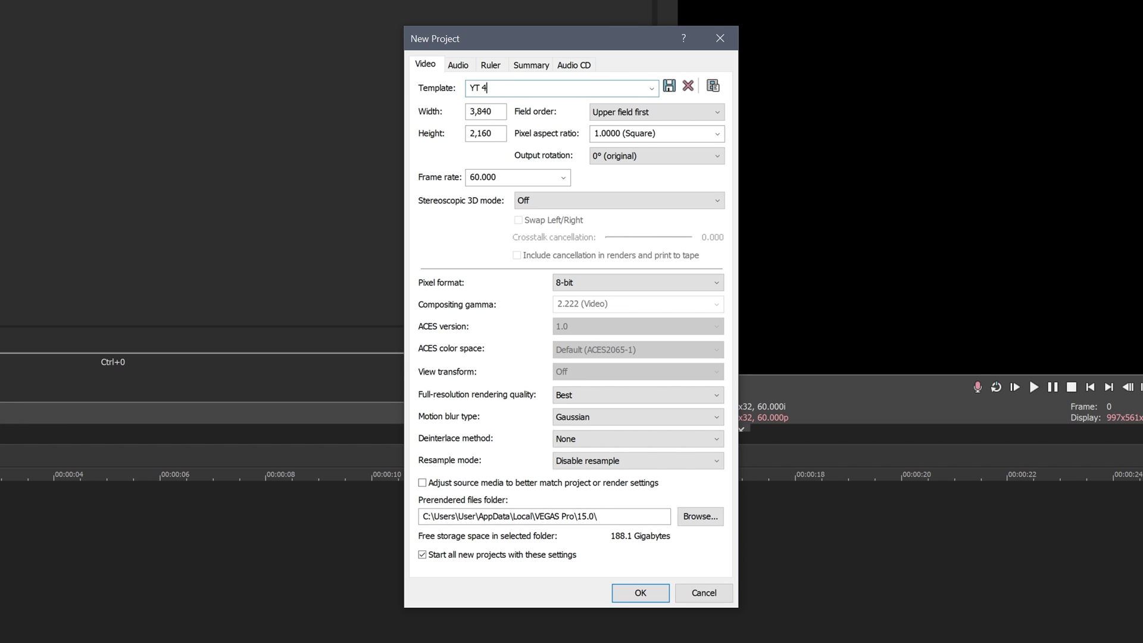
pyautogui.write('k 60fps')
pyautogui.click(640, 594)
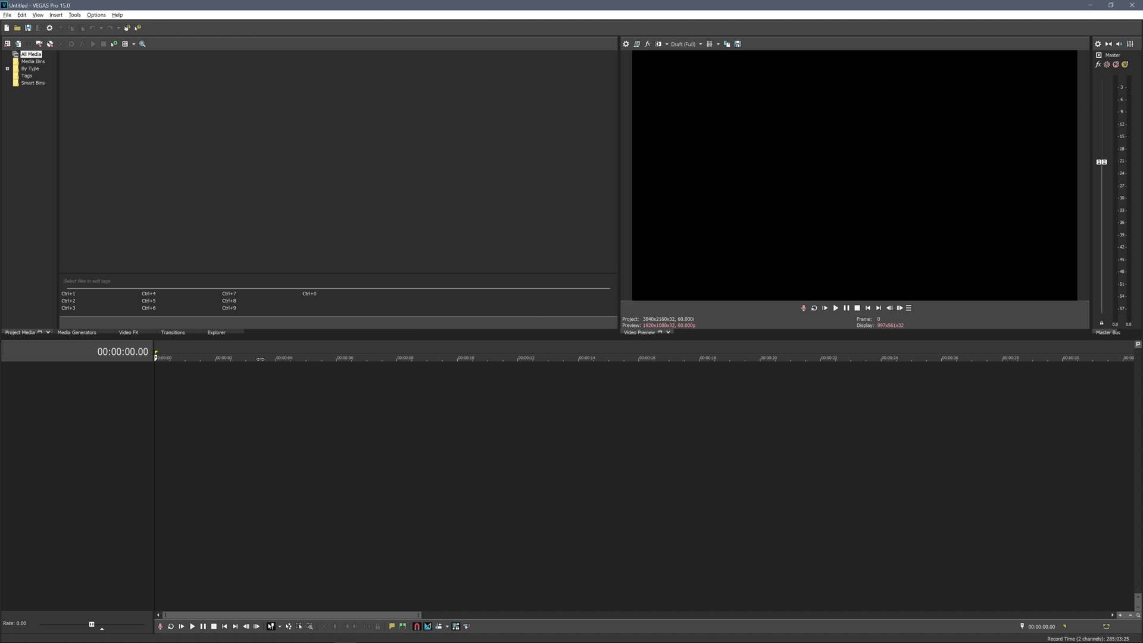
# Drag the PUBG Replay MP4 from File Explorer onto the VEGAS timeline
pyautogui.hotkey('alt', 'Tab')
pyautogui.click(377, 375)
pyautogui.click(392, 277)
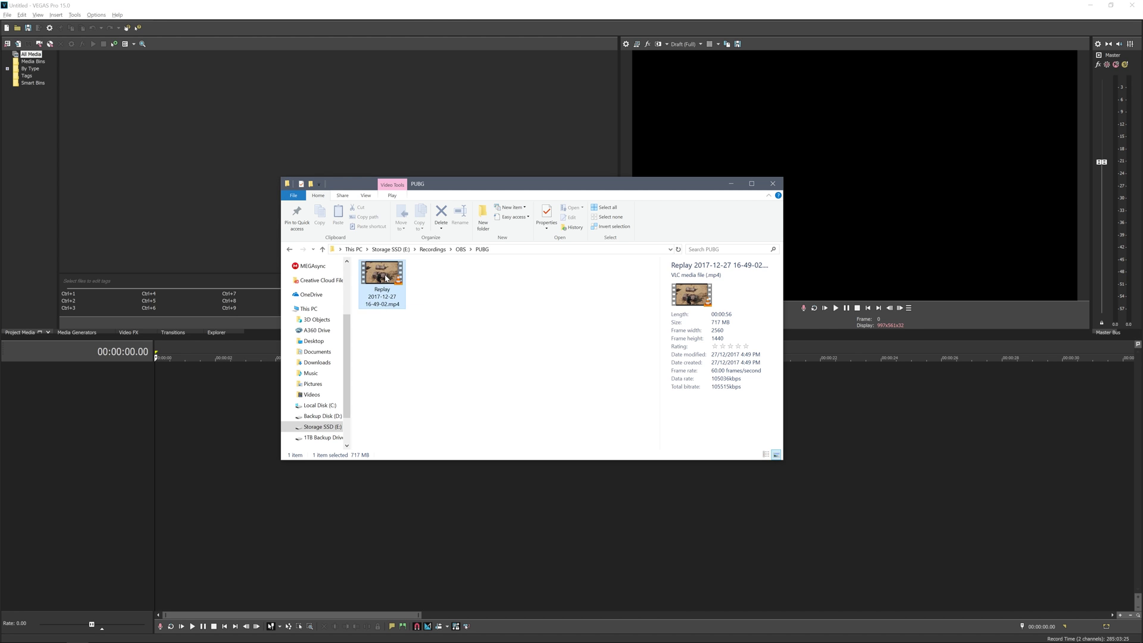
pyautogui.moveTo(392, 277); pyautogui.dragTo(126, 416)
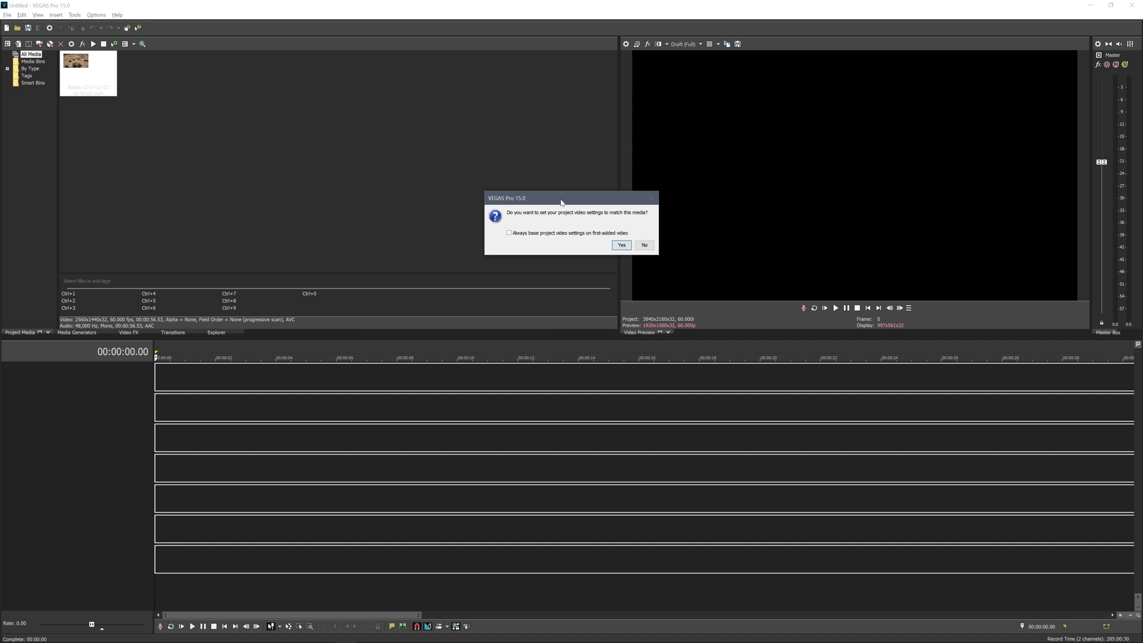
# Keep the project settings instead of matching media, and delete audio tracks Channel 6 and 5
pyautogui.moveTo(561, 203); pyautogui.dragTo(574, 205)
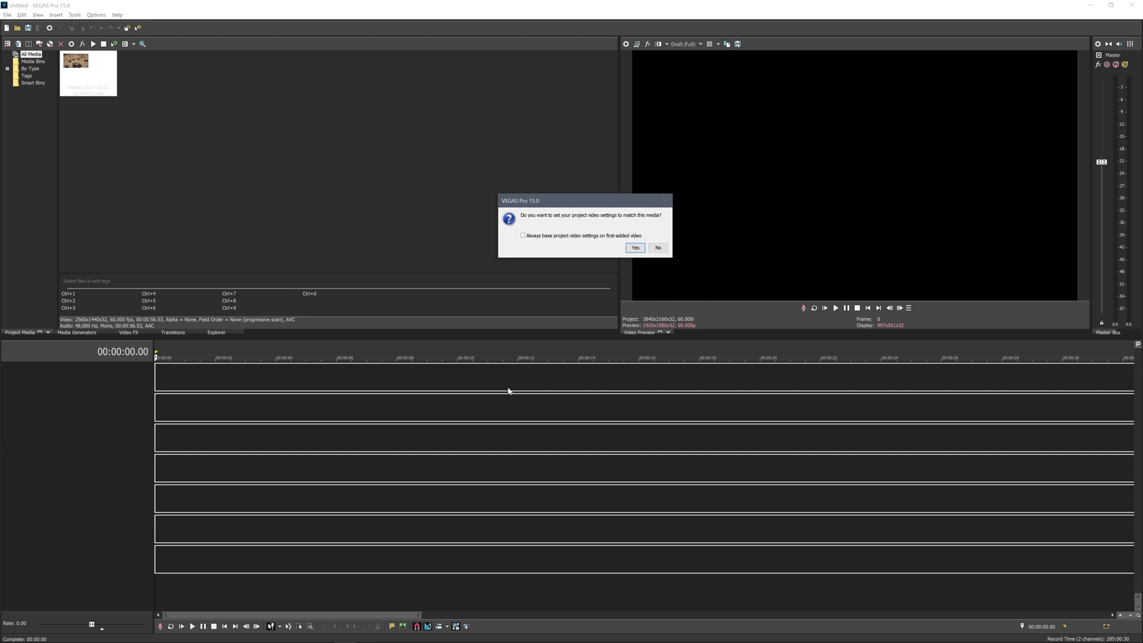
pyautogui.click(658, 247)
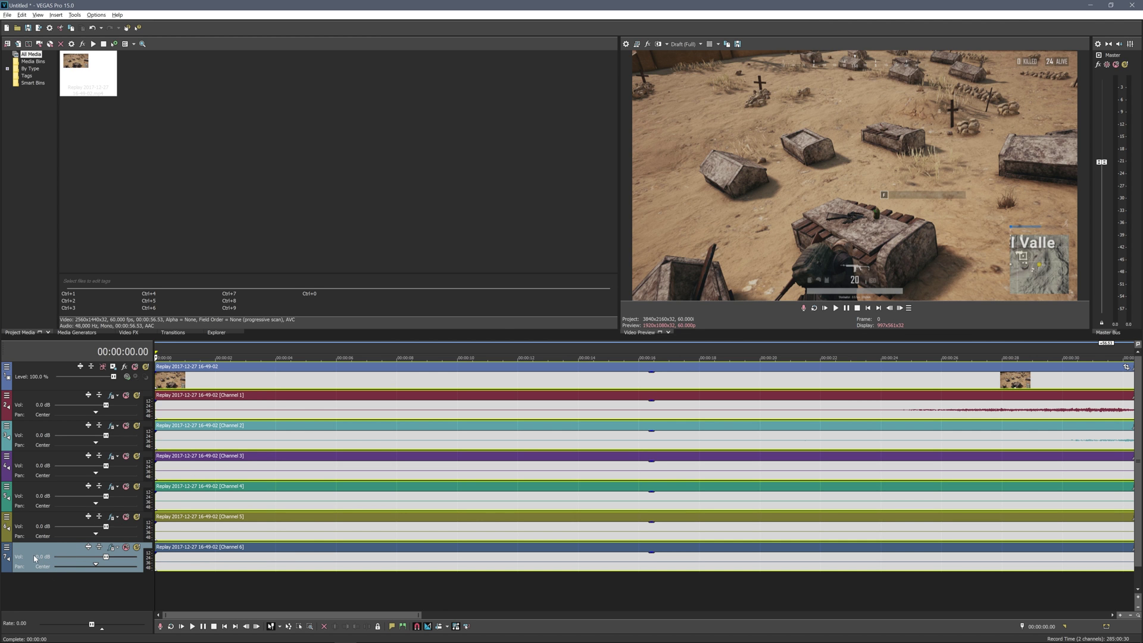
pyautogui.press('Delete')
pyautogui.click(29, 527)
pyautogui.press('Delete')
pyautogui.click(26, 497)
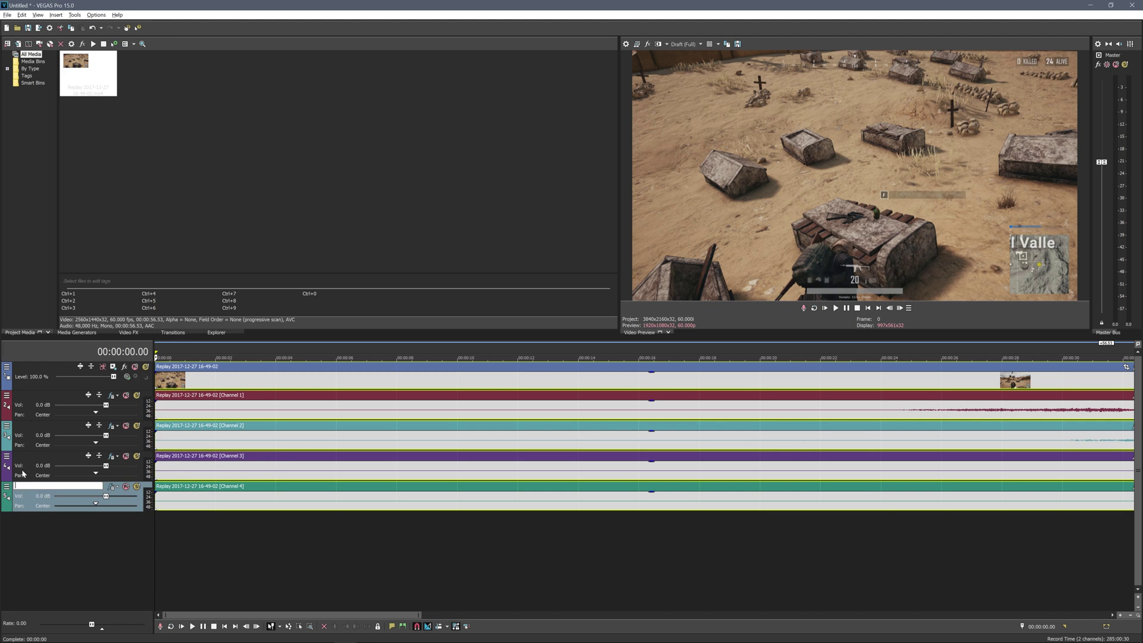
# Delete the Channel 3 and 4 audio tracks, restoring the accidentally deleted Channel 2
pyautogui.click(23, 473)
pyautogui.press('Delete')
pyautogui.click(22, 470)
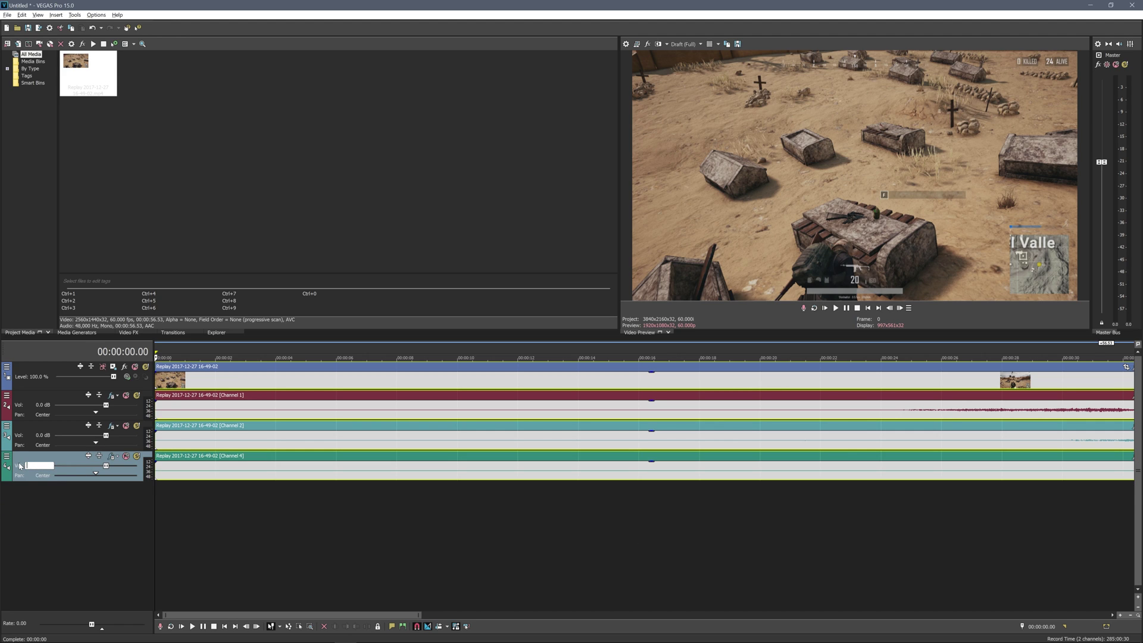
pyautogui.press('Delete')
pyautogui.click(20, 441)
pyautogui.press('Delete')
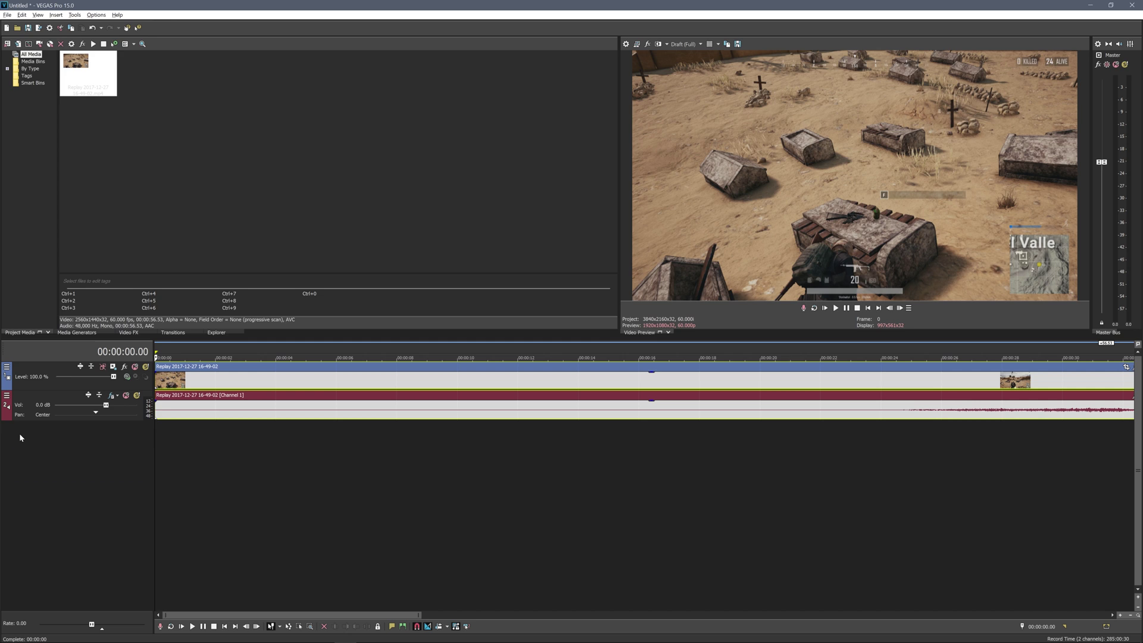
pyautogui.hotkey('ctrl', 'z')
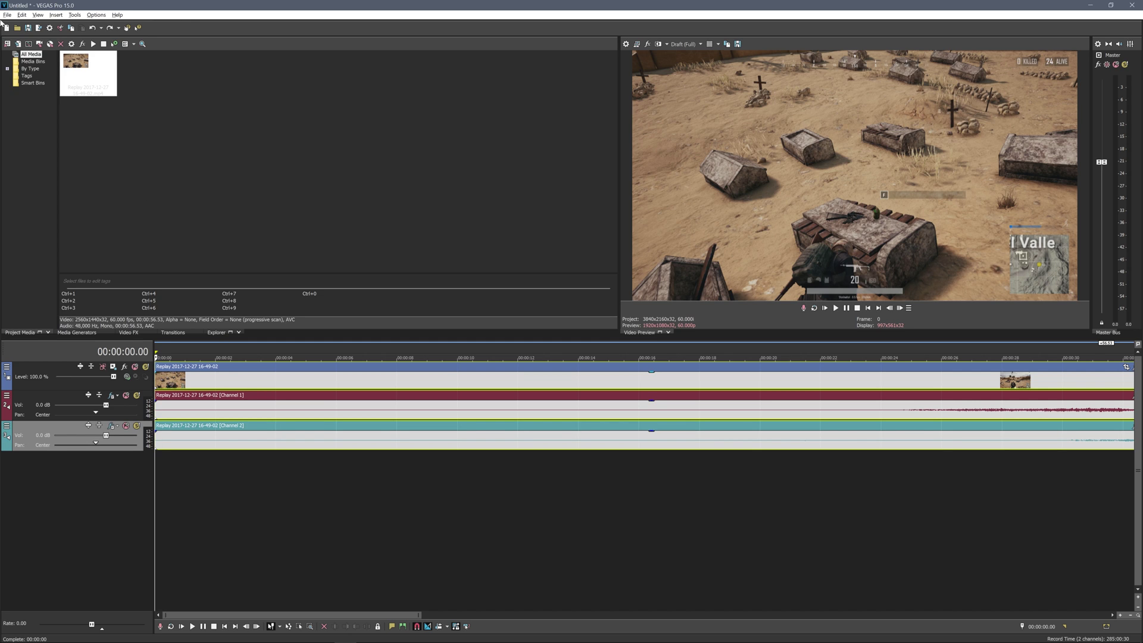
# Select all three remaining clips on the timeline
pyautogui.click(7, 15)
pyautogui.click(237, 505)
pyautogui.click(244, 381)
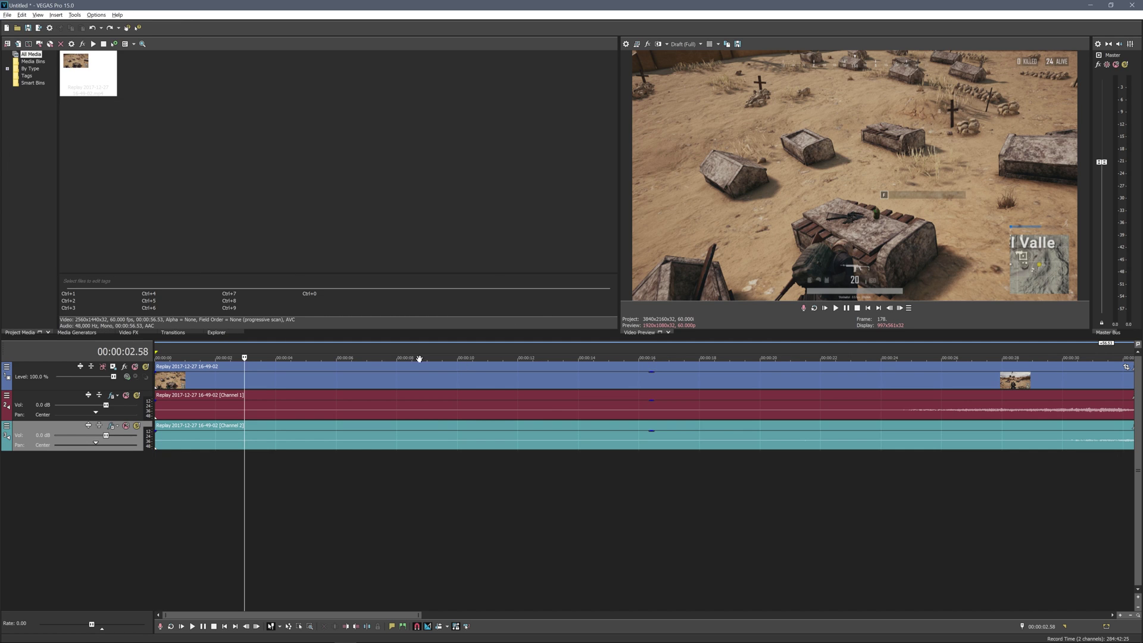
# In Render As, customize the MAGIX AVC/AAC MP4 Internet 4K 2160p 59.94 fps (NVidia NVENC) template
pyautogui.click(7, 14)
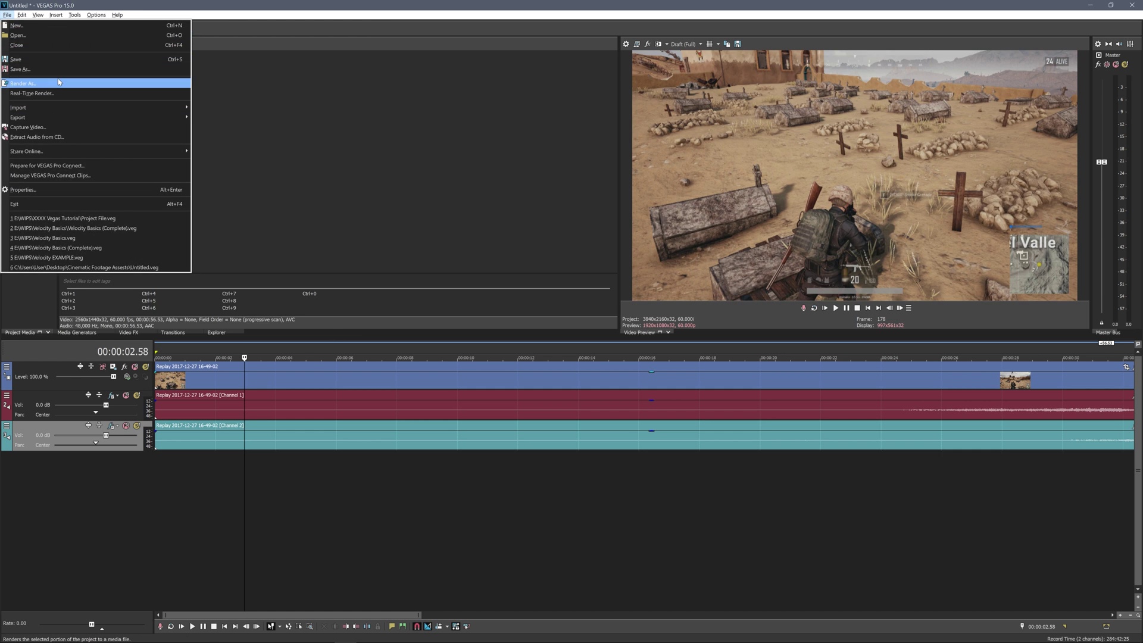
pyautogui.click(60, 84)
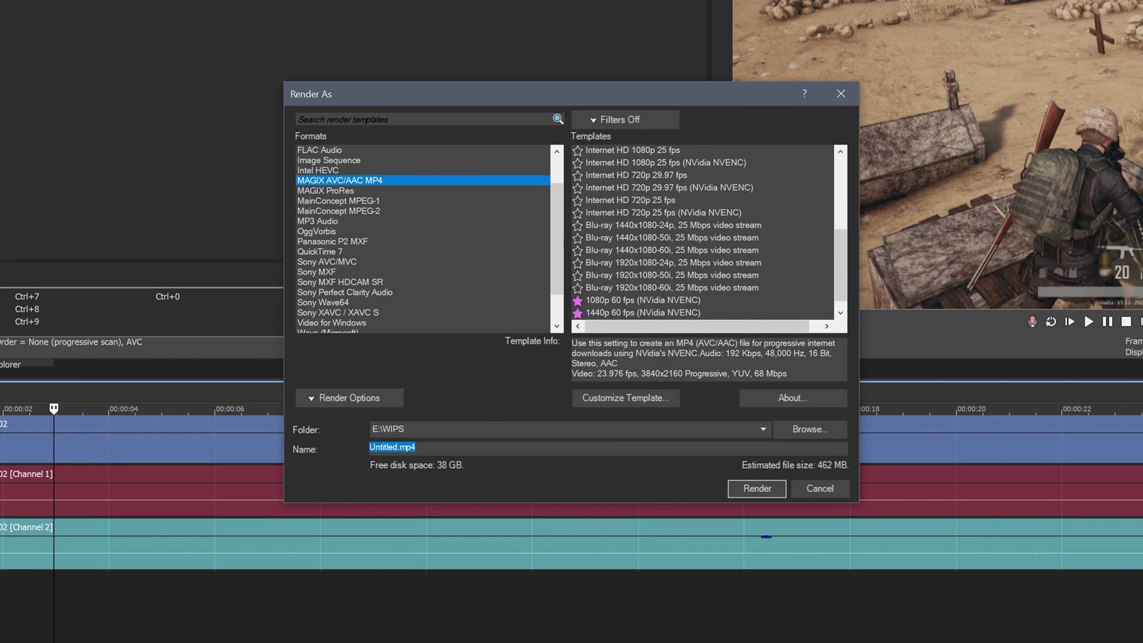
pyautogui.scroll(-1, 416, 285)
pyautogui.scroll(2, 417, 285)
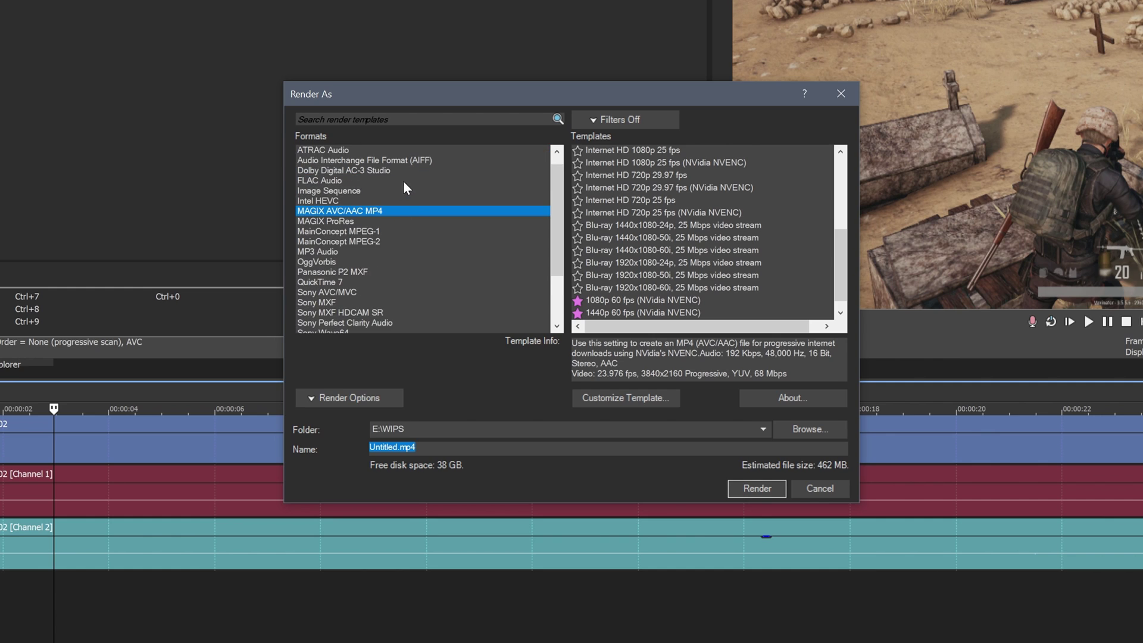
pyautogui.click(346, 211)
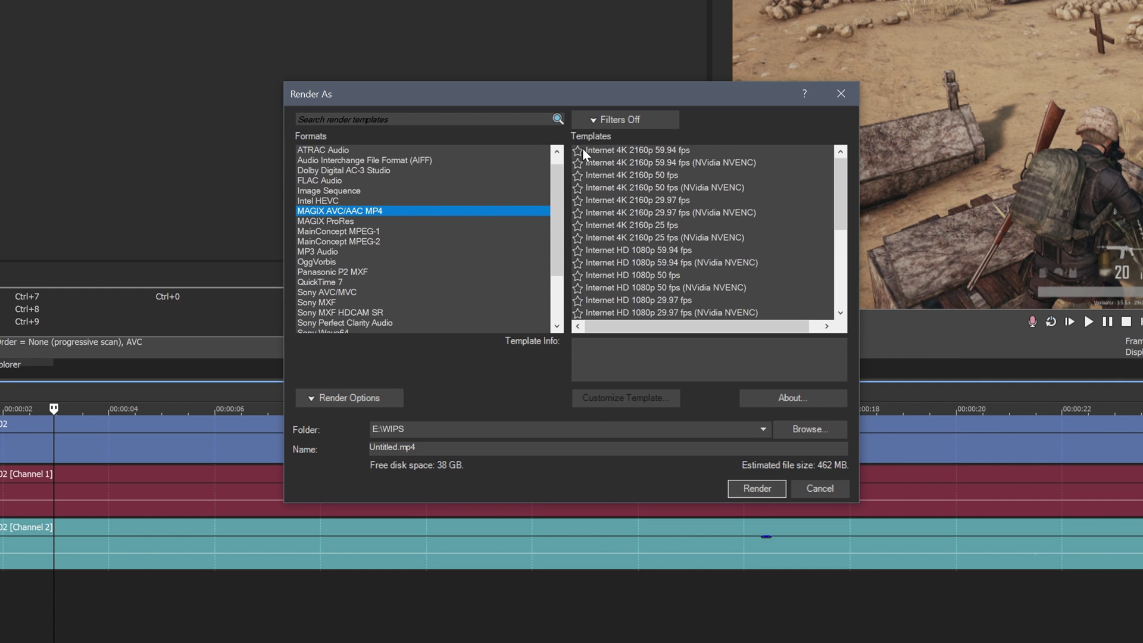
pyautogui.click(657, 164)
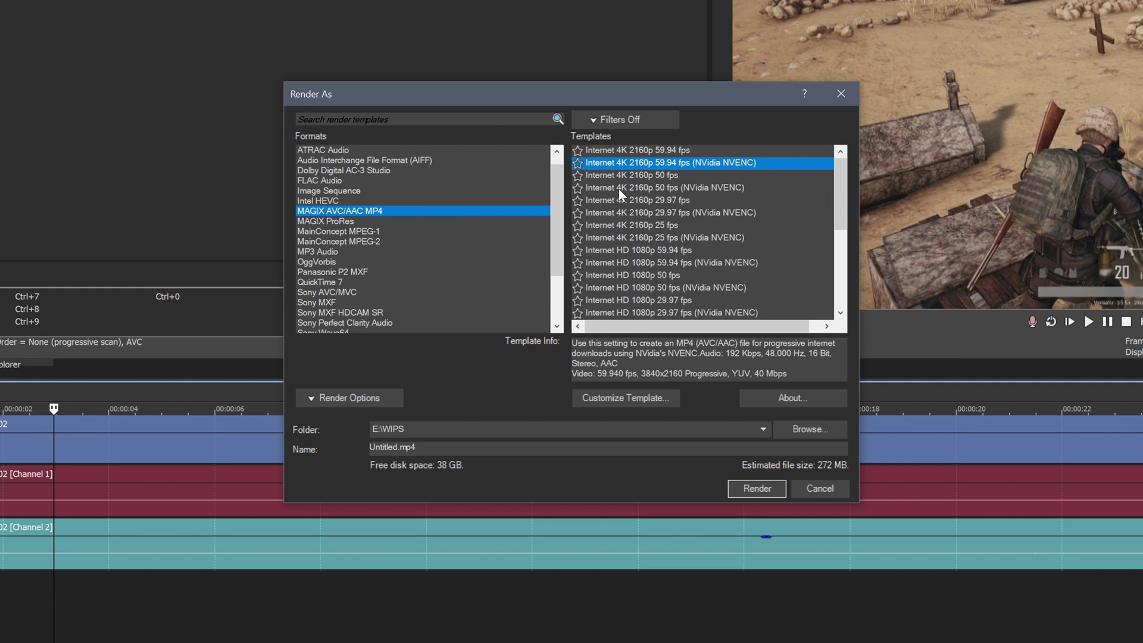
pyautogui.click(594, 394)
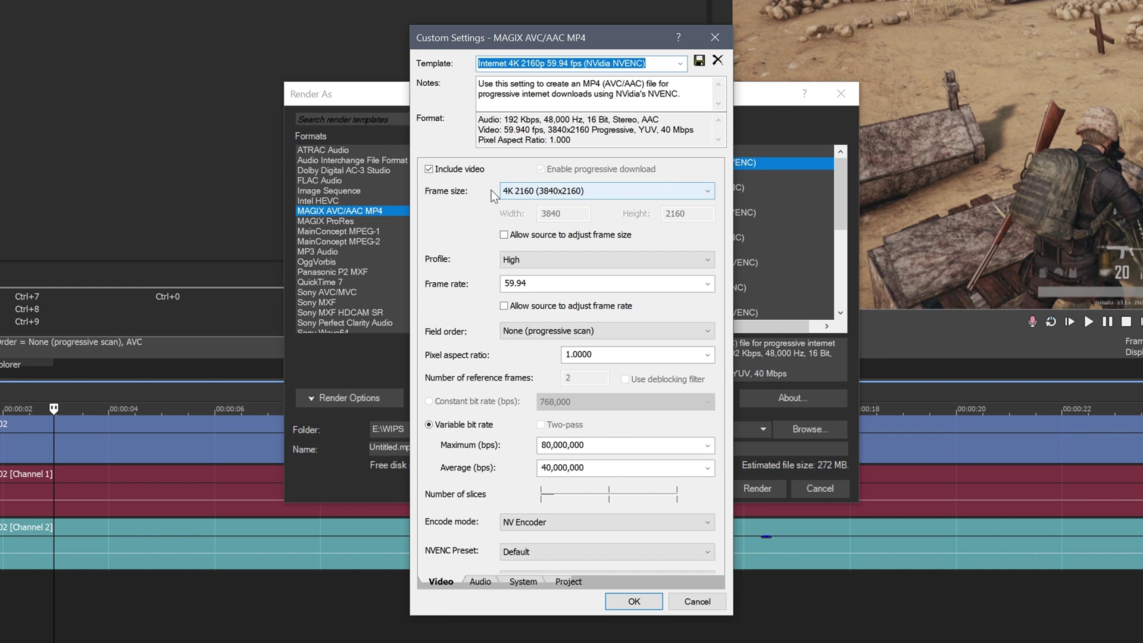
pyautogui.click(470, 285)
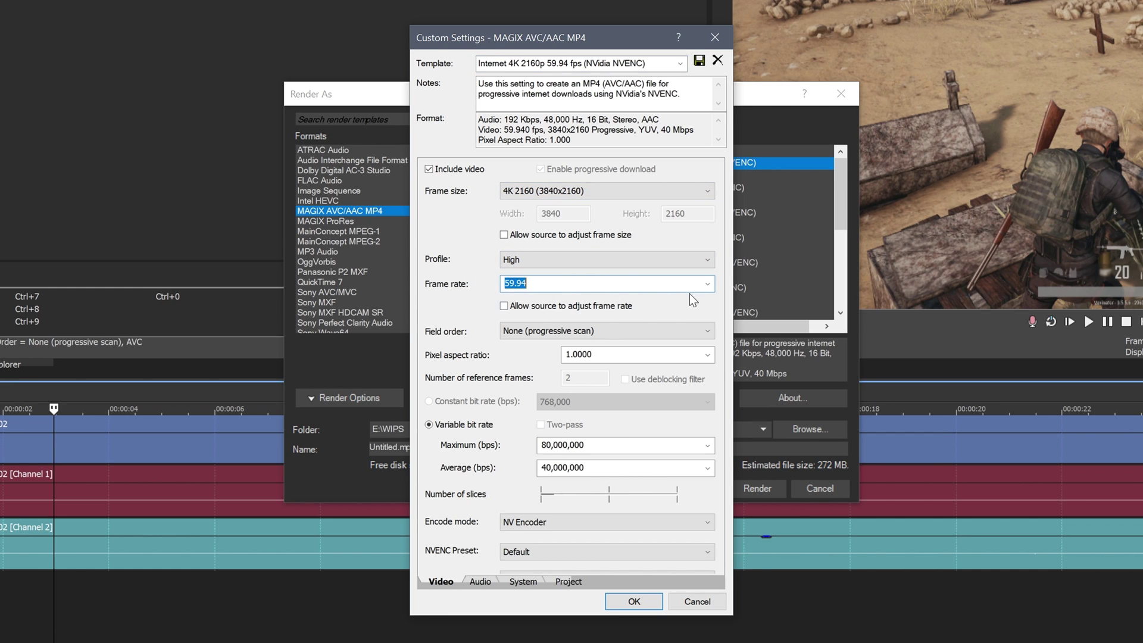
pyautogui.click(708, 284)
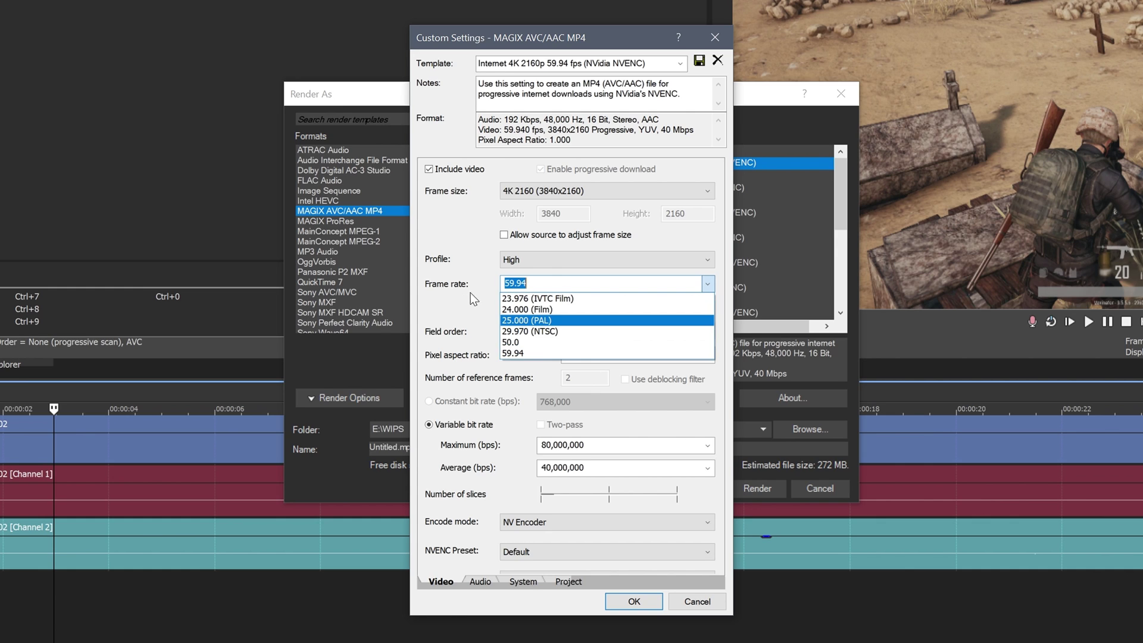
pyautogui.click(522, 354)
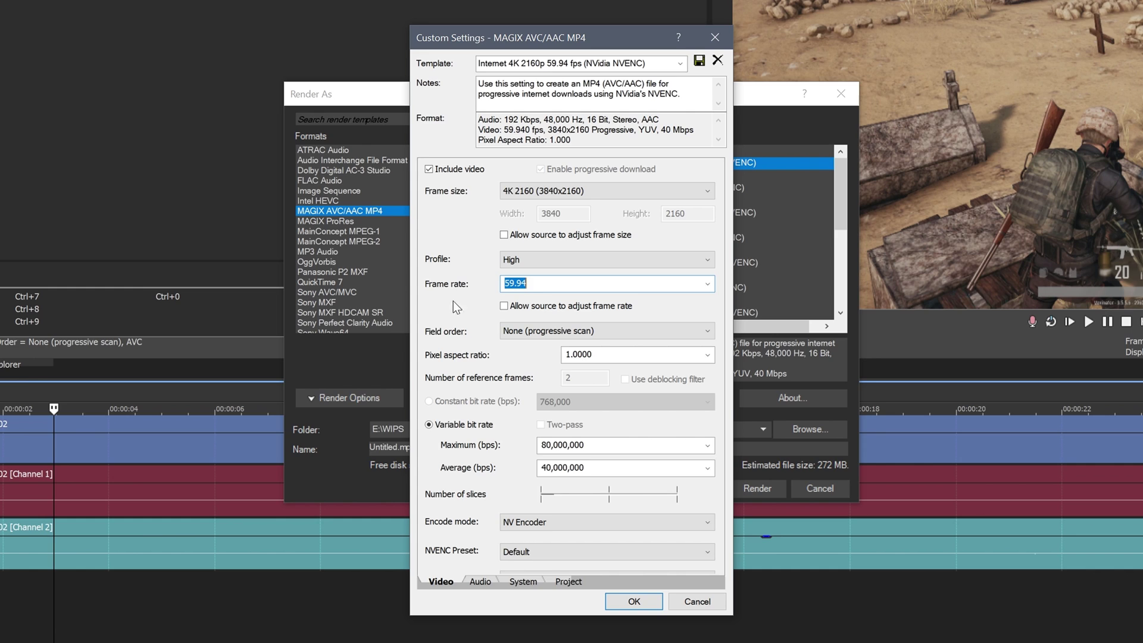
pyautogui.click(577, 331)
pyautogui.click(574, 345)
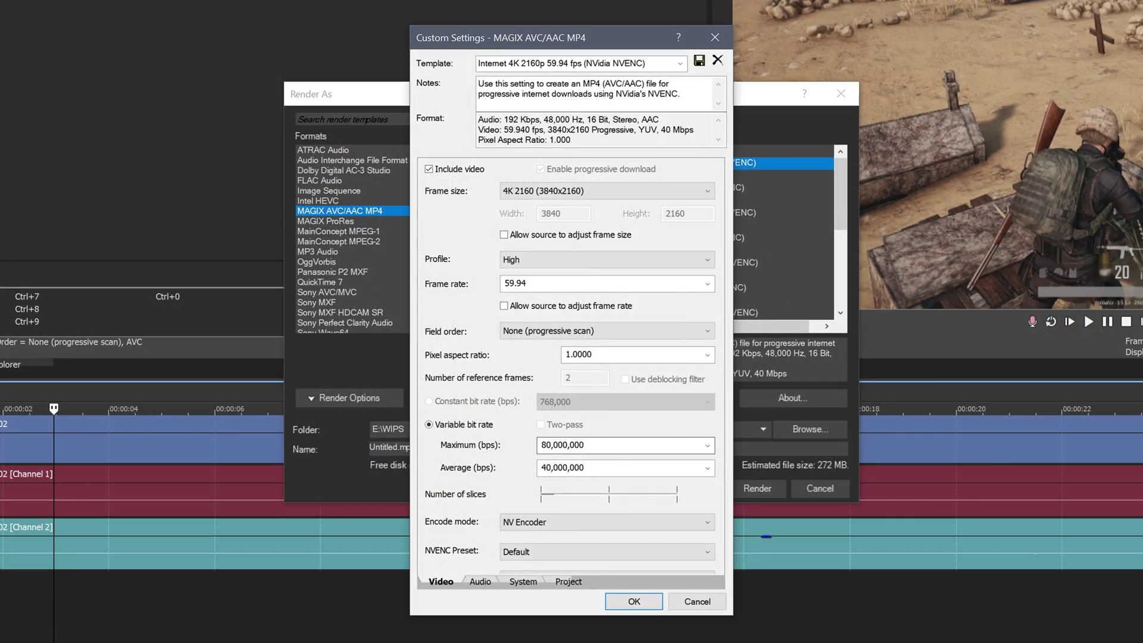
# Set both Maximum and Average variable bit rates to 68,000,000 bps
pyautogui.press('Tab')
pyautogui.write('6')
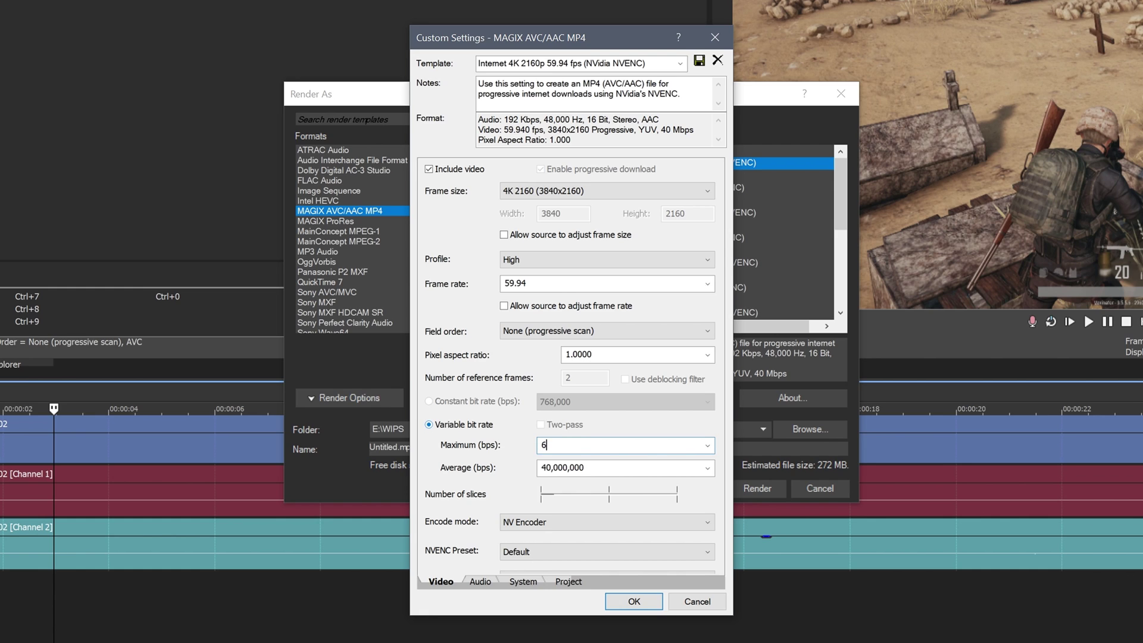
pyautogui.write('8000000')
pyautogui.press('Tab')
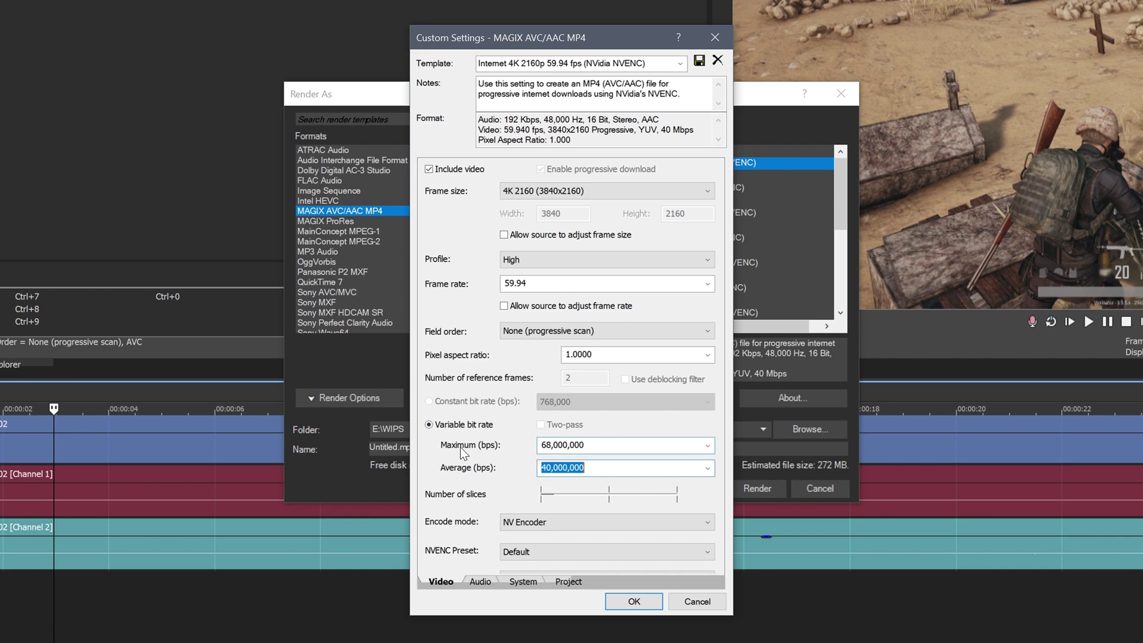
pyautogui.write('68000000')
pyautogui.hotkey('shift', 'Tab')
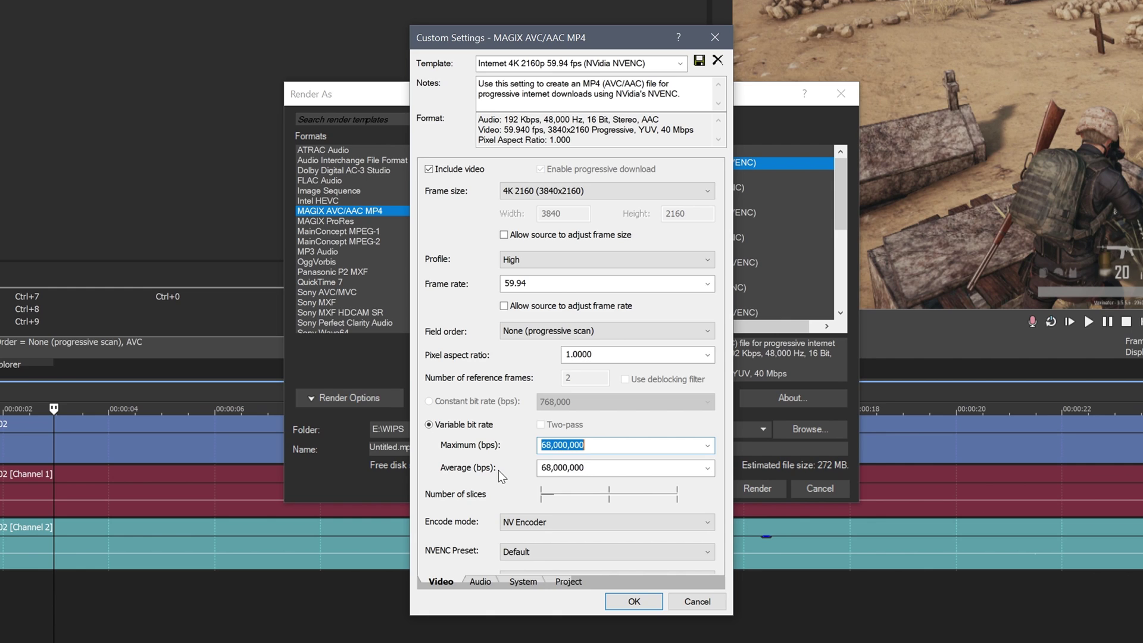
pyautogui.press('Tab')
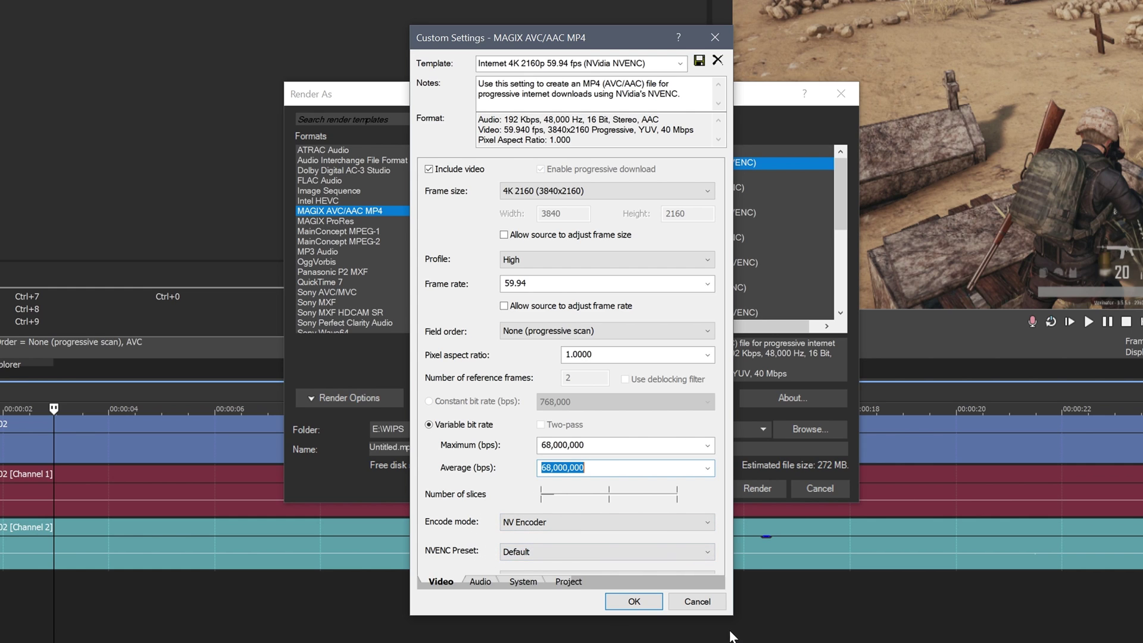
# Choose the High performance NVENC preset with VBR rate control, making the profile Main
pyautogui.click(524, 552)
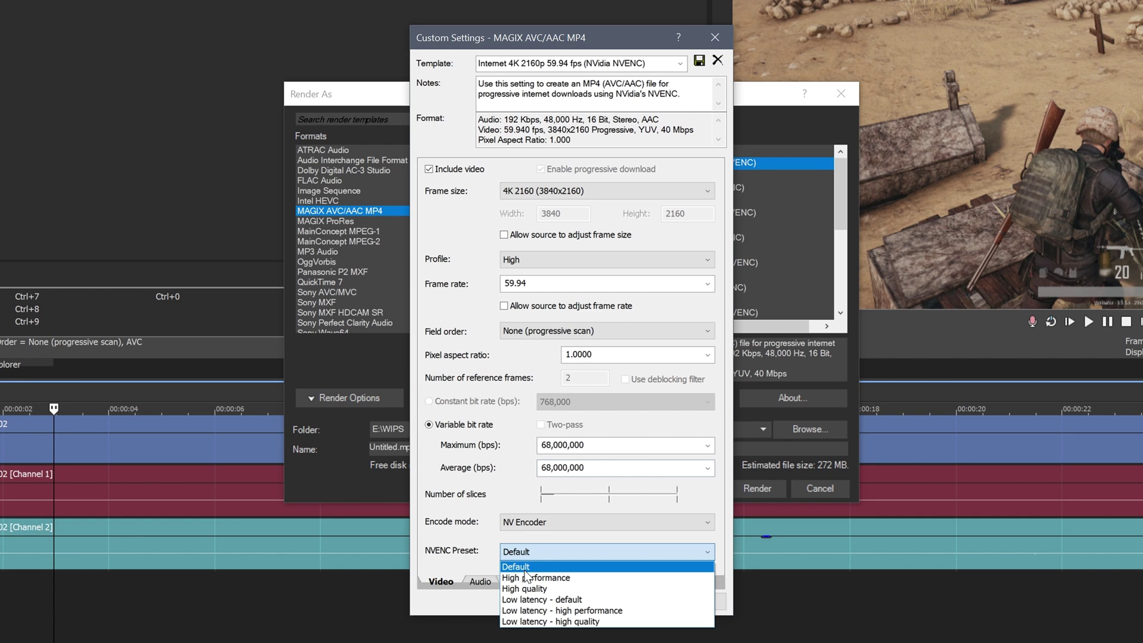
pyautogui.click(523, 568)
pyautogui.click(527, 553)
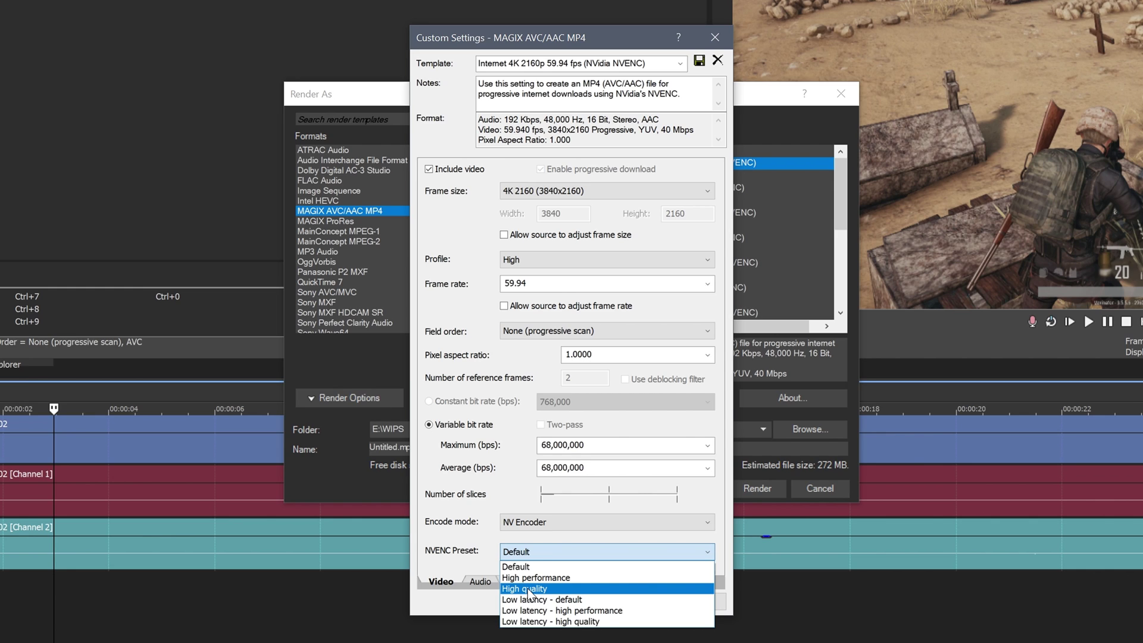
pyautogui.click(528, 577)
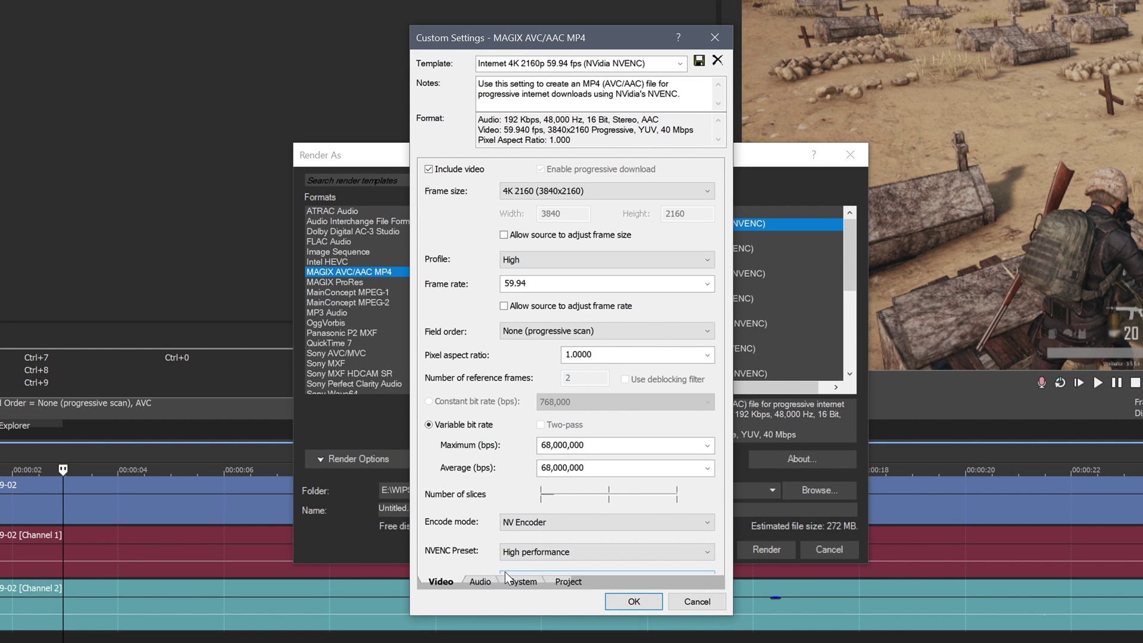
pyautogui.click(504, 572)
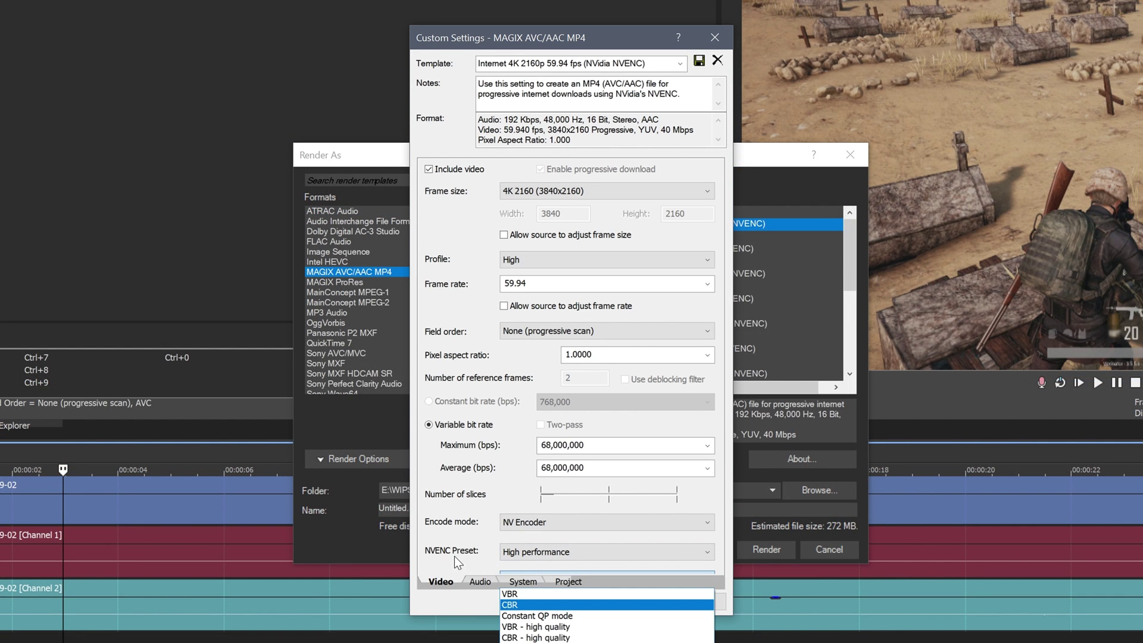
pyautogui.click(509, 594)
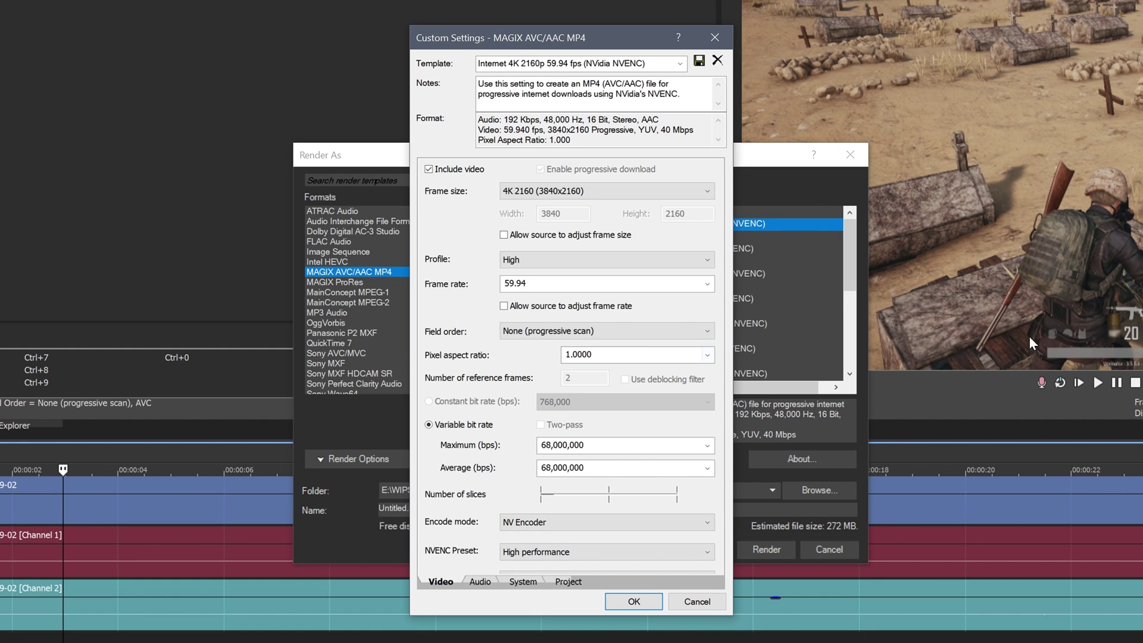
pyautogui.scroll(1, 596, 259)
# Save the custom settings as template YT_4K and return to Render As
pyautogui.click(658, 64)
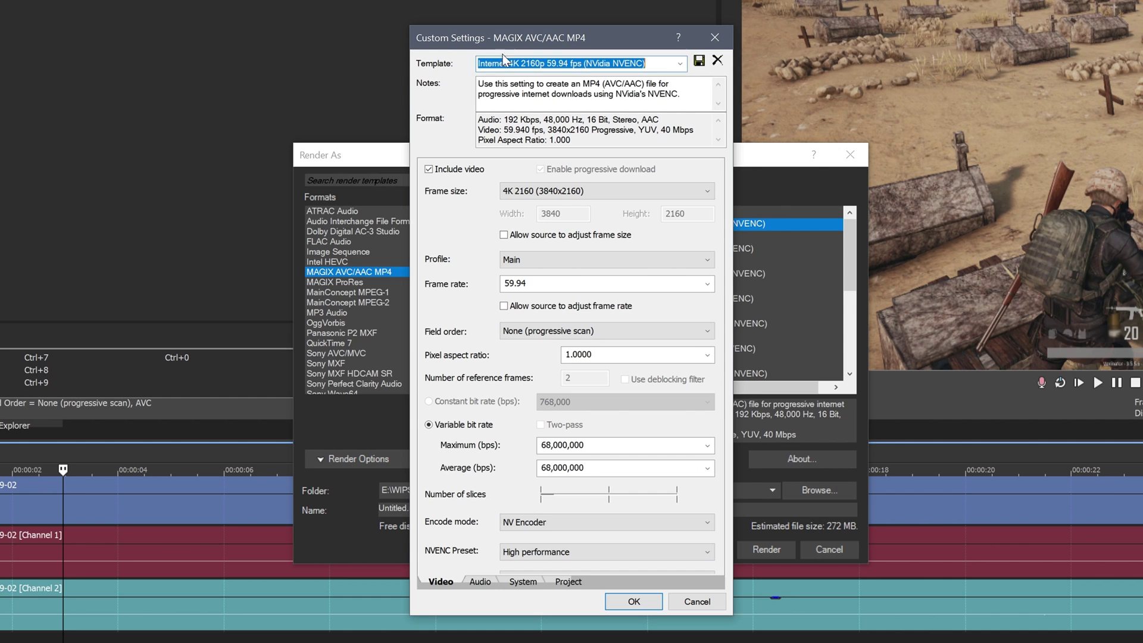
pyautogui.write('YYT')
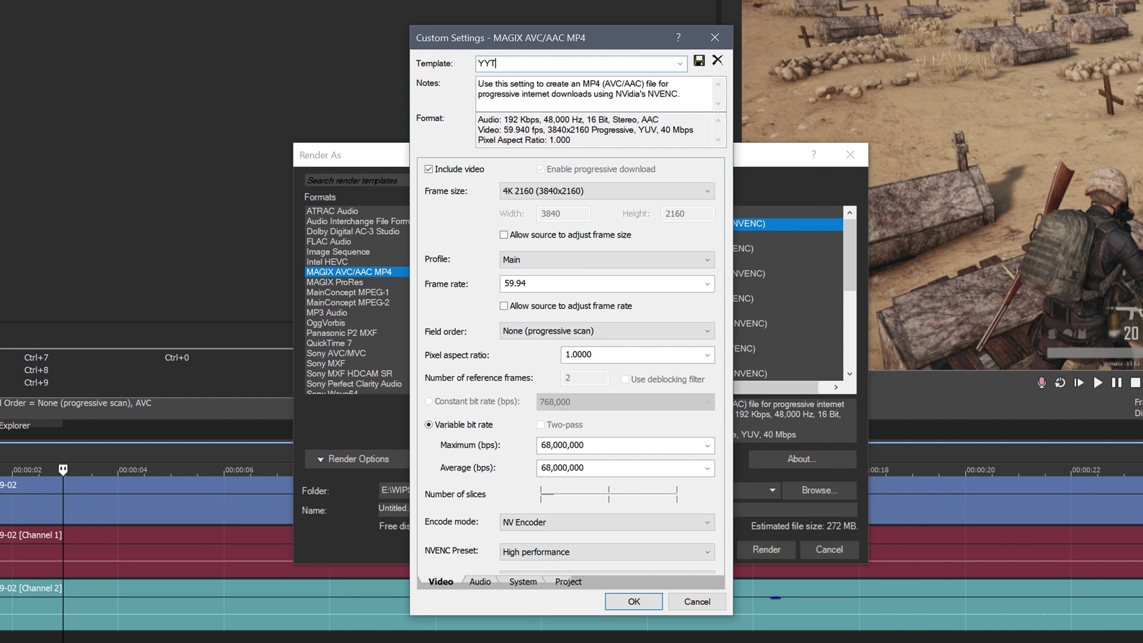
pyautogui.write('_4K')
pyautogui.click(483, 63)
pyautogui.press('BackSpace')
pyautogui.click(698, 61)
pyautogui.click(631, 600)
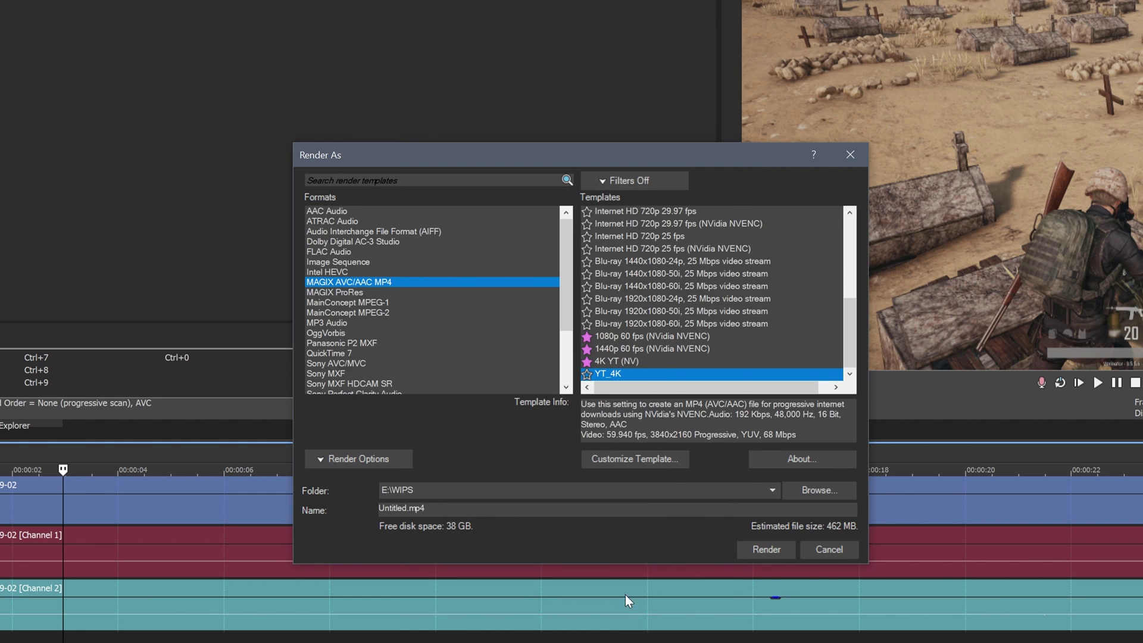
# Mark YT_4K as a favourite and render the project to output named ABC
pyautogui.click(587, 373)
pyautogui.hotkey('ctrl', 'a')
pyautogui.write('ABC')
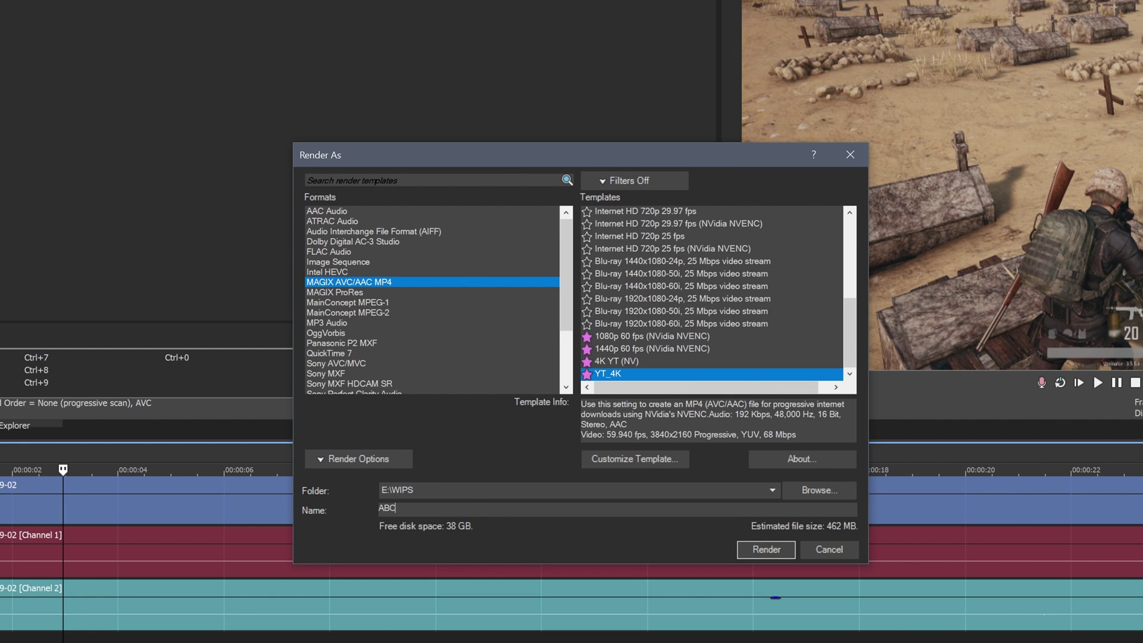
pyautogui.click(749, 552)
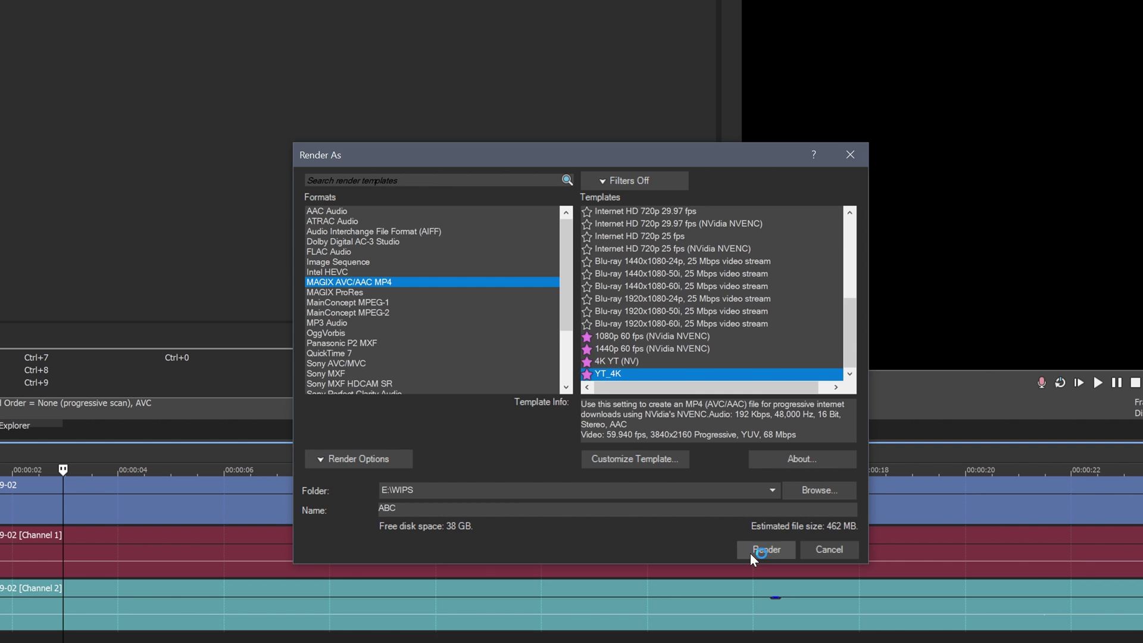